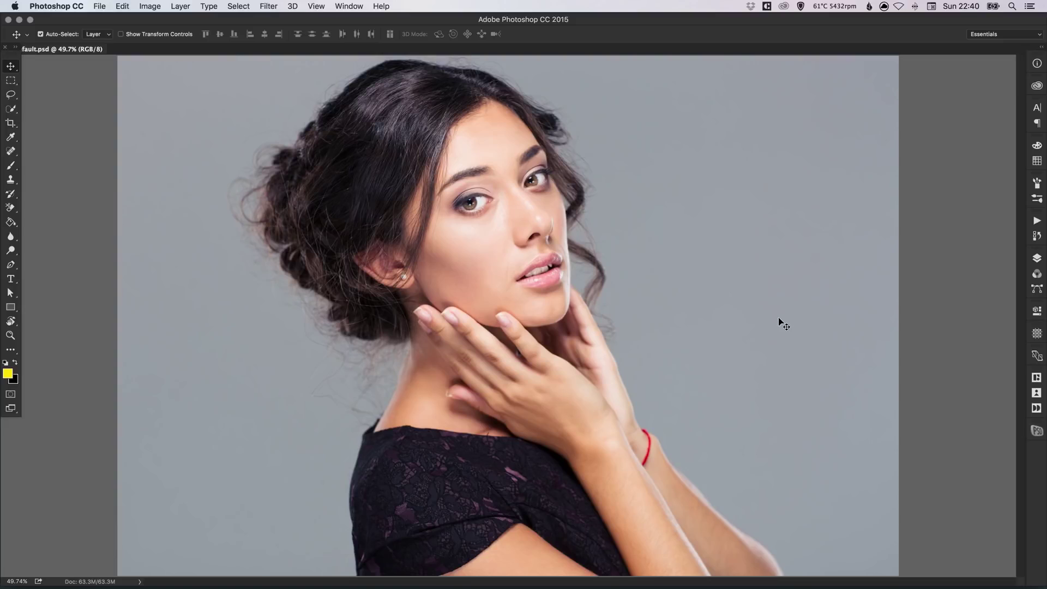
- Convert the locked Background layer into a regular layer named Woman
left_click(1037, 258)
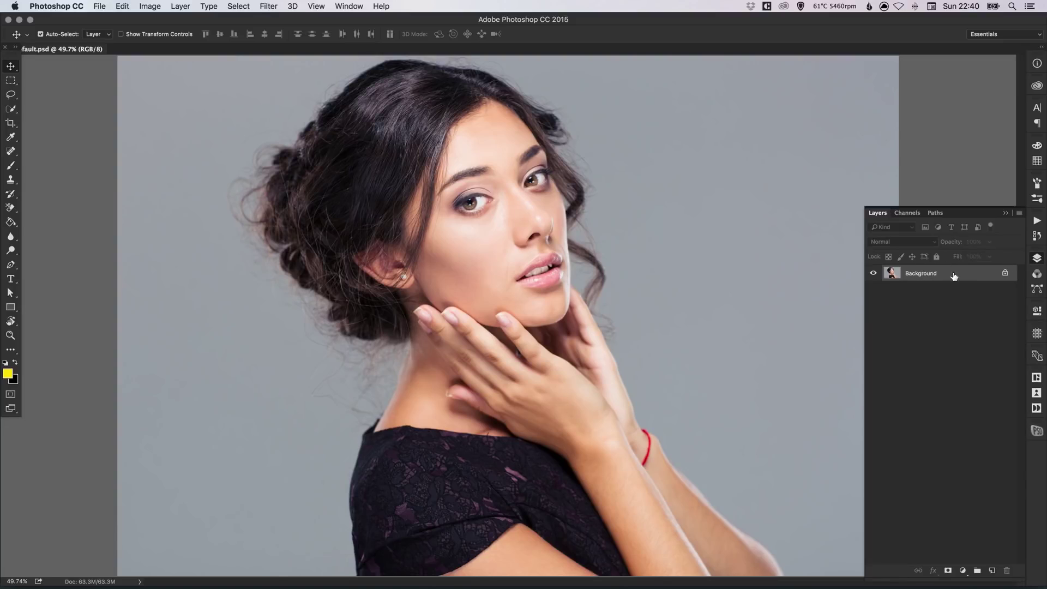
double_click(917, 274)
type("Woman")
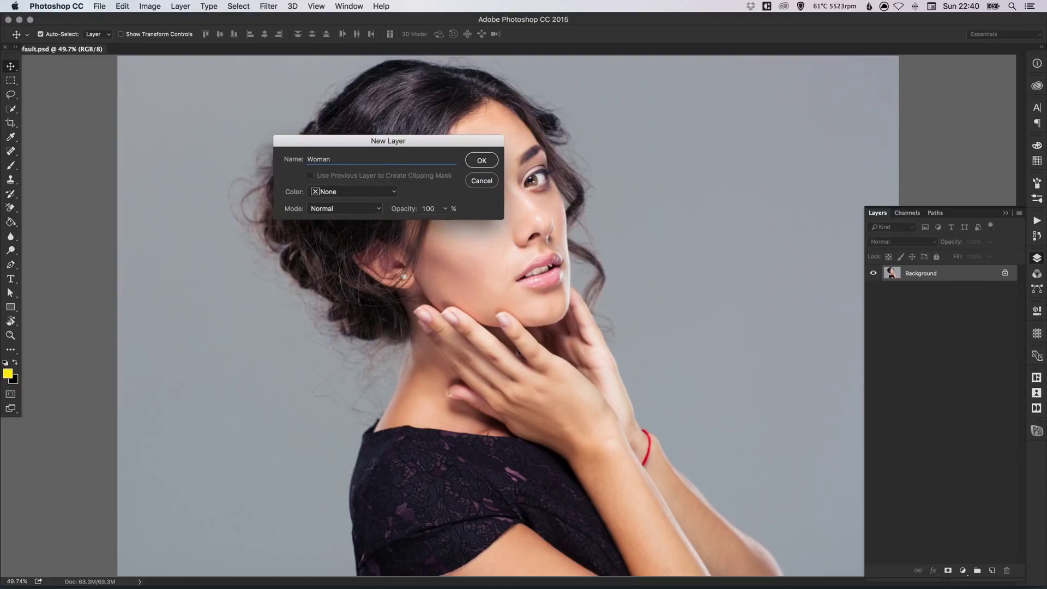
key("Return")
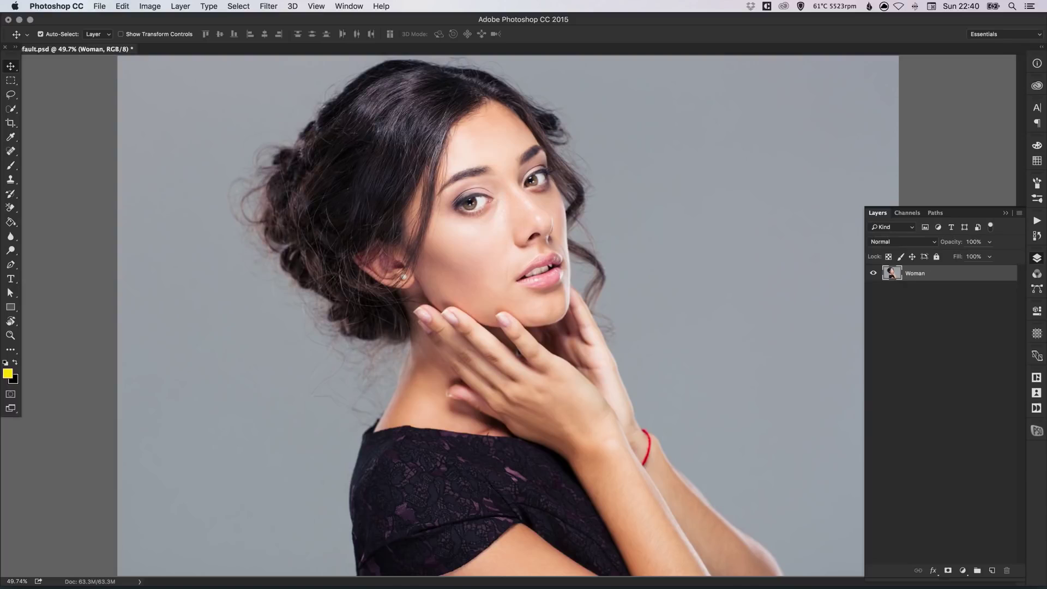
- Add a new layer beneath the Woman layer and fill it with bright yellow using the Paint Bucket
left_click(993, 571)
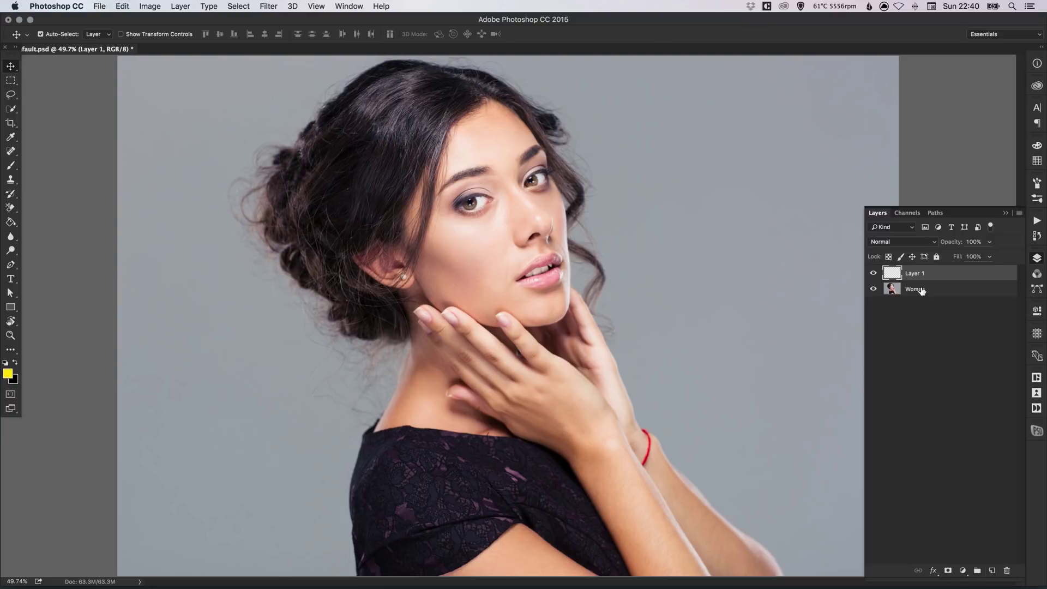
left_click_drag(918, 276, 919, 295)
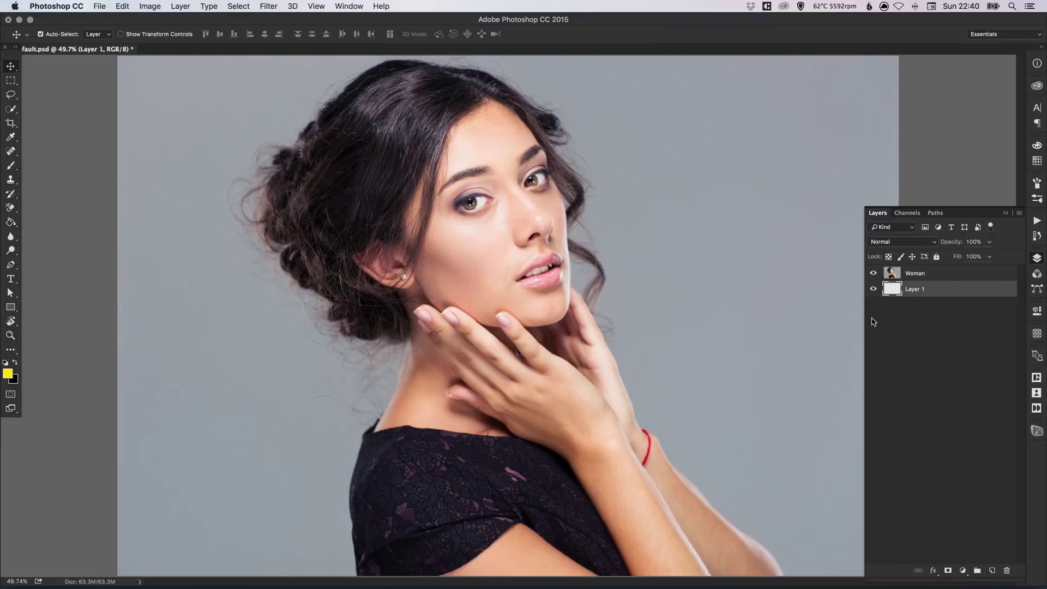
left_click(11, 223)
left_click(7, 373)
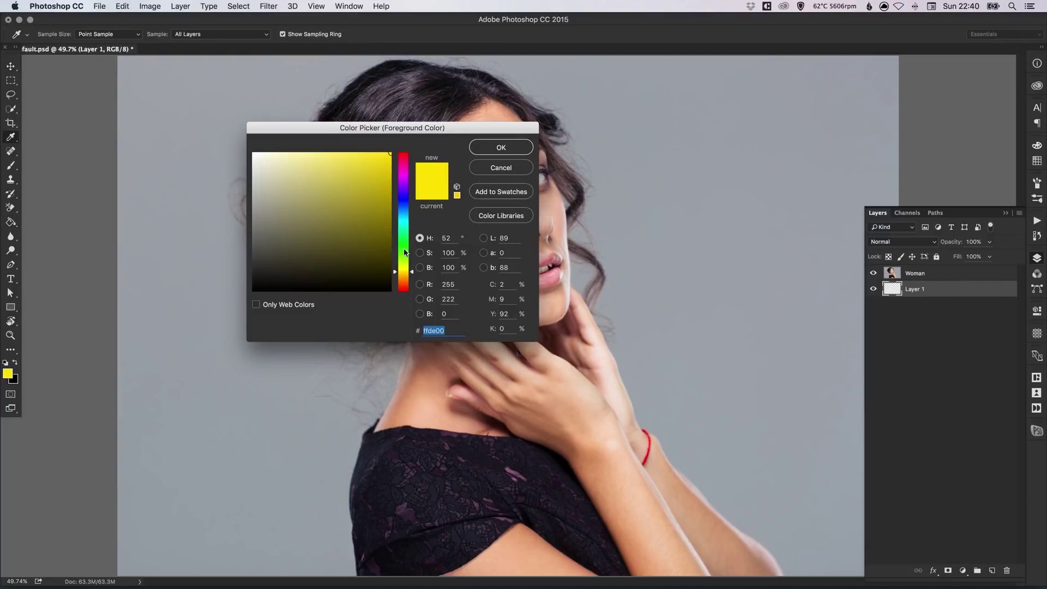
left_click(502, 149)
key("g")
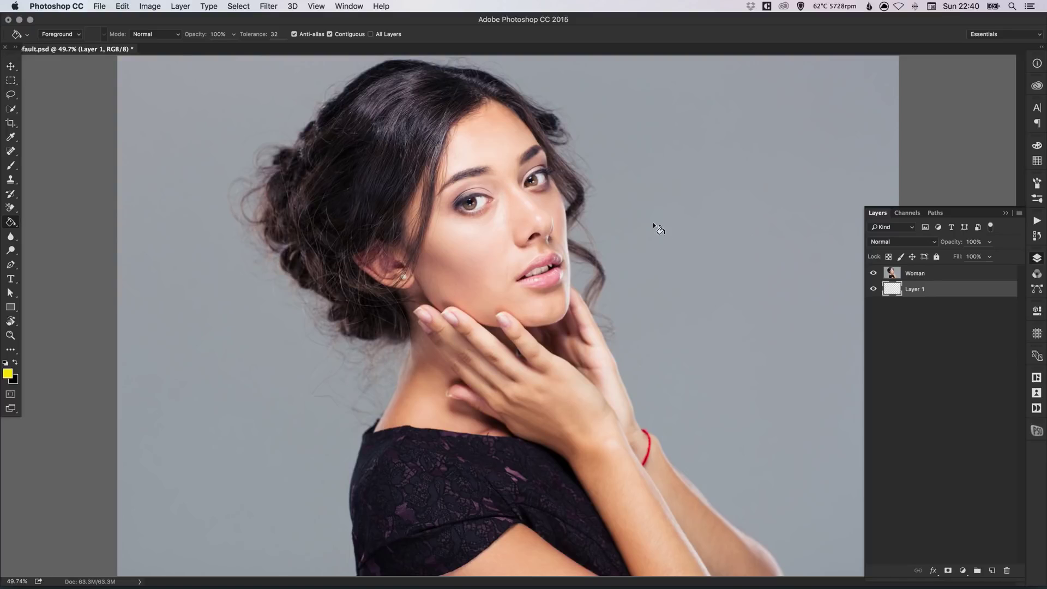
left_click(552, 269)
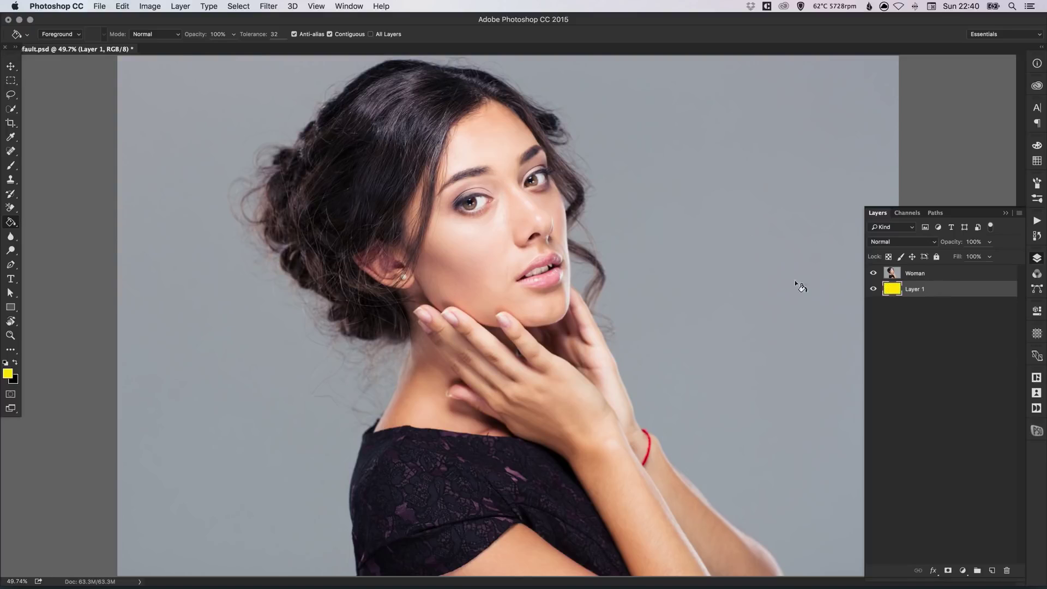
- Rename the yellow layer as Awesome Bright Colour
double_click(923, 289)
type("Awesome Brigth Colour")
key("BackSpace")
key("BackSpace")
key("BackSpace")
key("BackSpace")
key("BackSpace")
key("BackSpace")
key("BackSpace")
key("BackSpace")
key("BackSpace")
type("ight Colour")
key("Return")
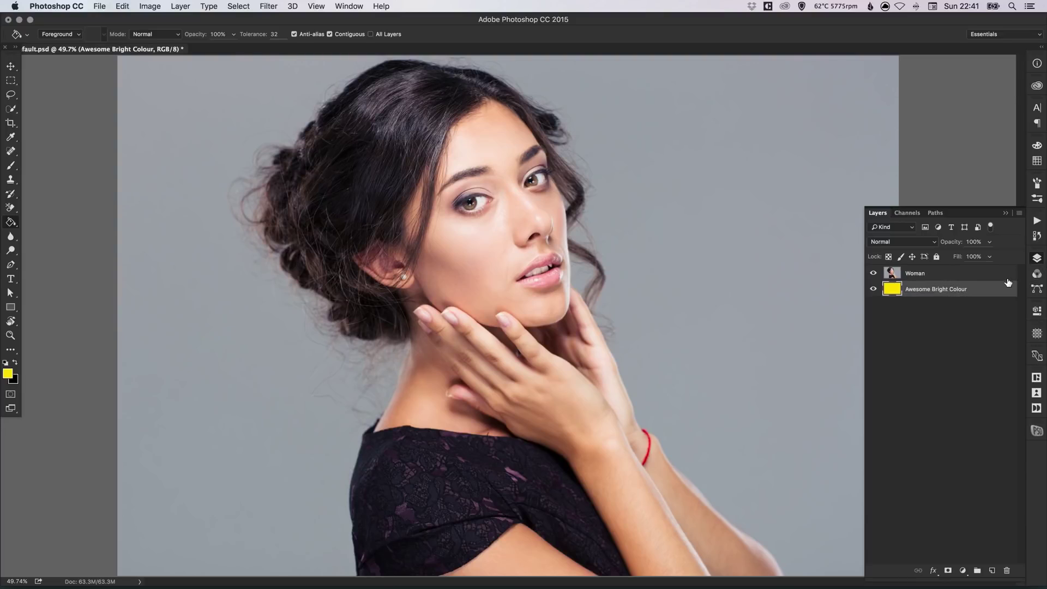
- Activate the Background Eraser on the Woman layer and set its brush size to 700
left_click(921, 273)
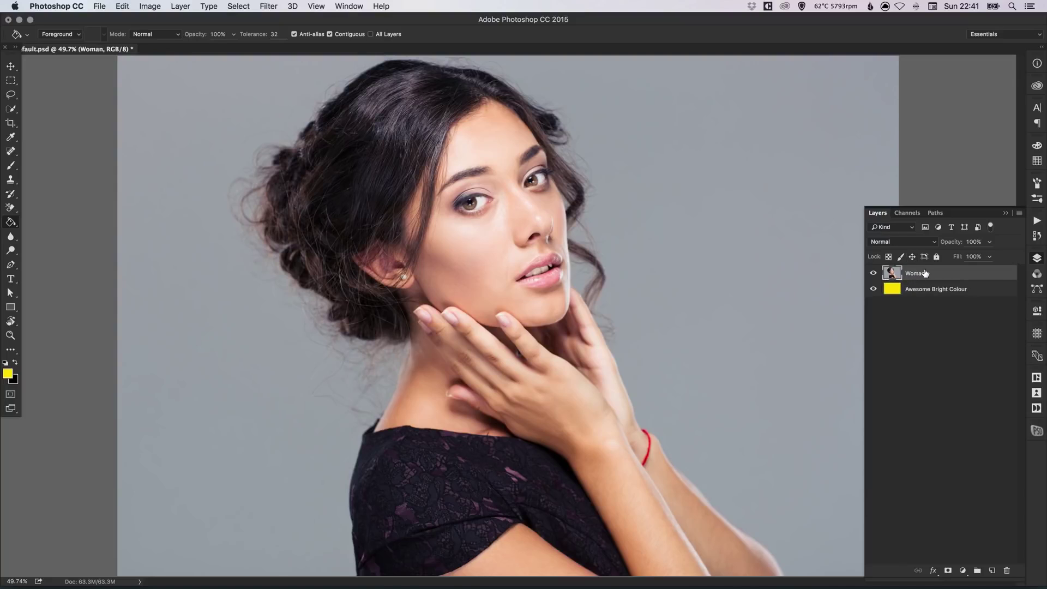
left_click(10, 207)
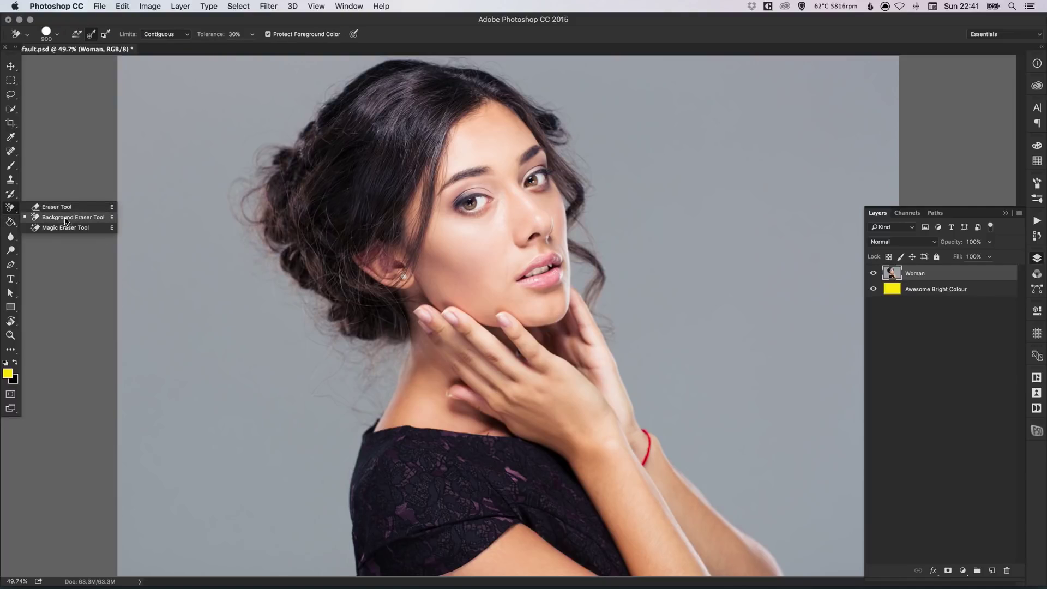
left_click(63, 217)
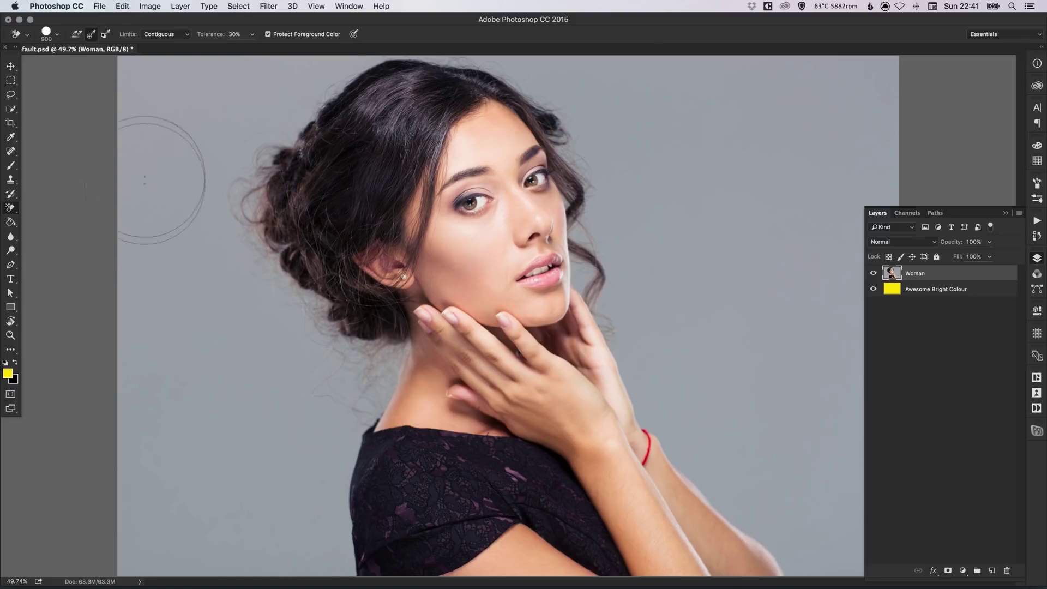
key("bracketleft")
key("bracketleft")
key("bracketleft")
key("bracketleft")
key("bracketleft")
key("bracketleft")
key("bracketleft")
key("bracketleft")
key("bracketleft")
key("bracketleft")
key("bracketleft")
key("bracketleft")
key("bracketright")
key("bracketright")
key("bracketright")
key("bracketright")
key("bracketright")
key("bracketright")
key("bracketright")
key("bracketright")
key("bracketright")
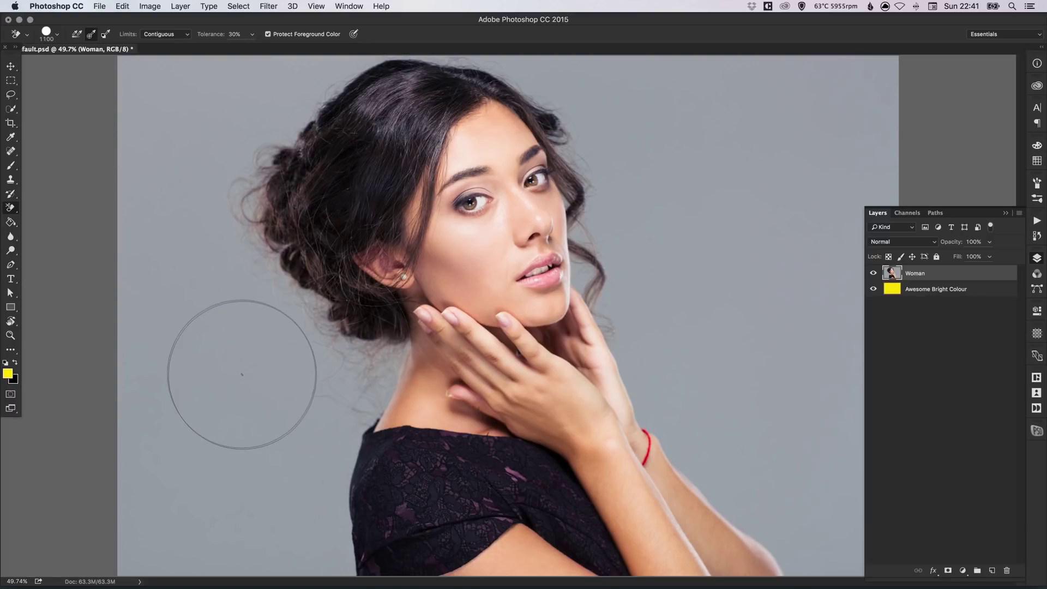
key("bracketleft")
key("bracketleft")
key("bracketleft")
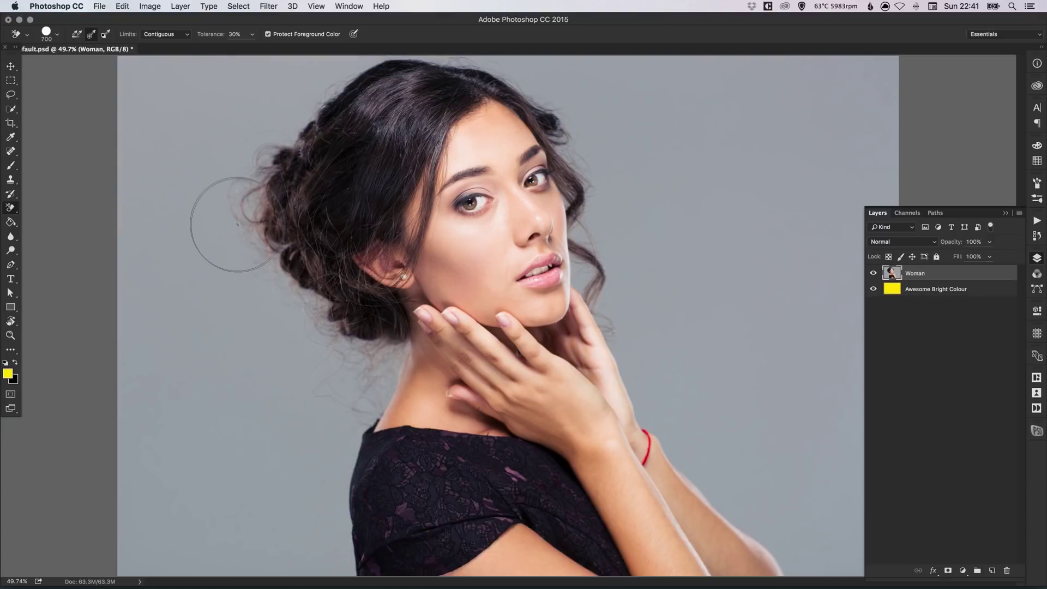
- Set the Background Eraser's sampling to Once and its limits to Contiguous
left_click(91, 35)
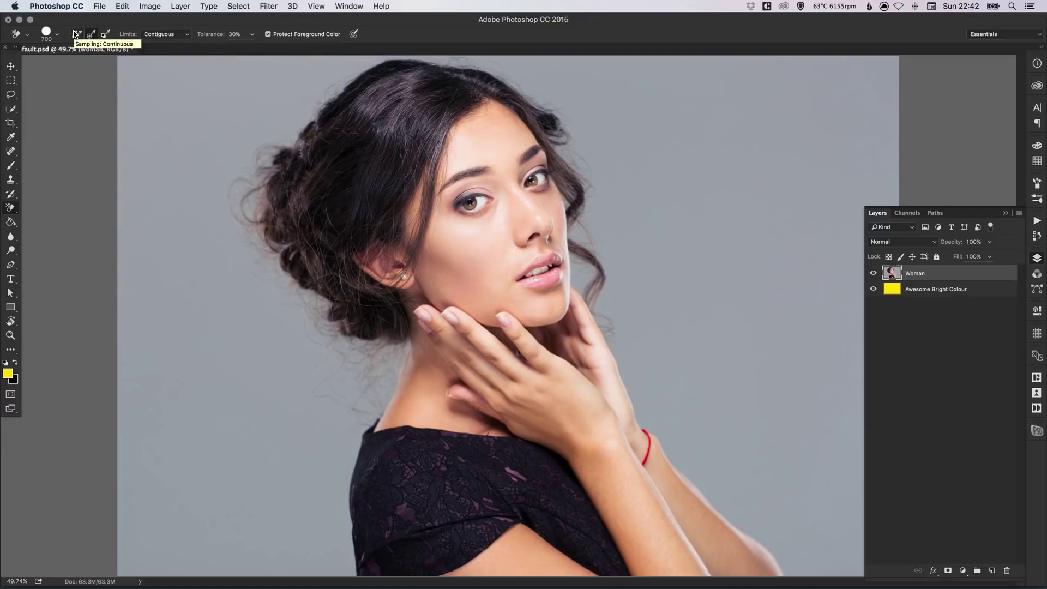
left_click(91, 34)
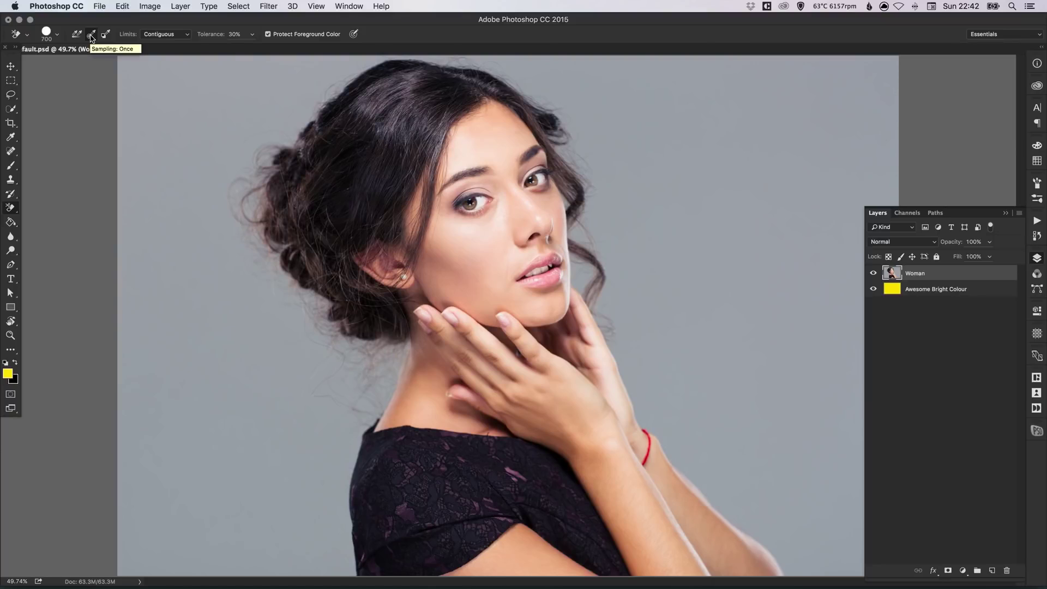
left_click(174, 34)
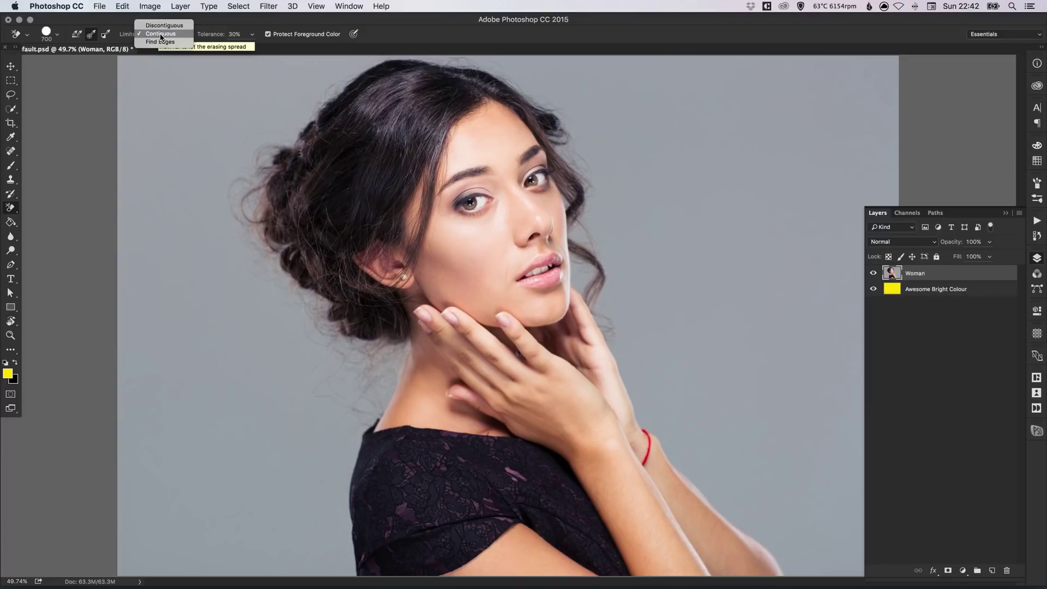
left_click(166, 34)
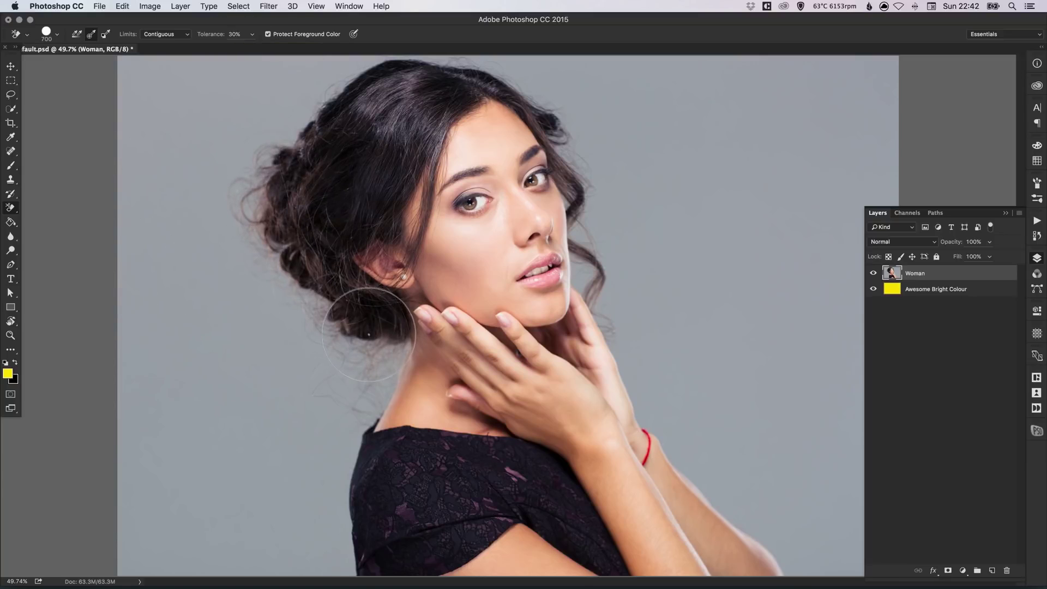
- Try erasing the grey backdrop beside the woman's hair at 5% tolerance, and revert the erasing
left_click(239, 34)
type("5")
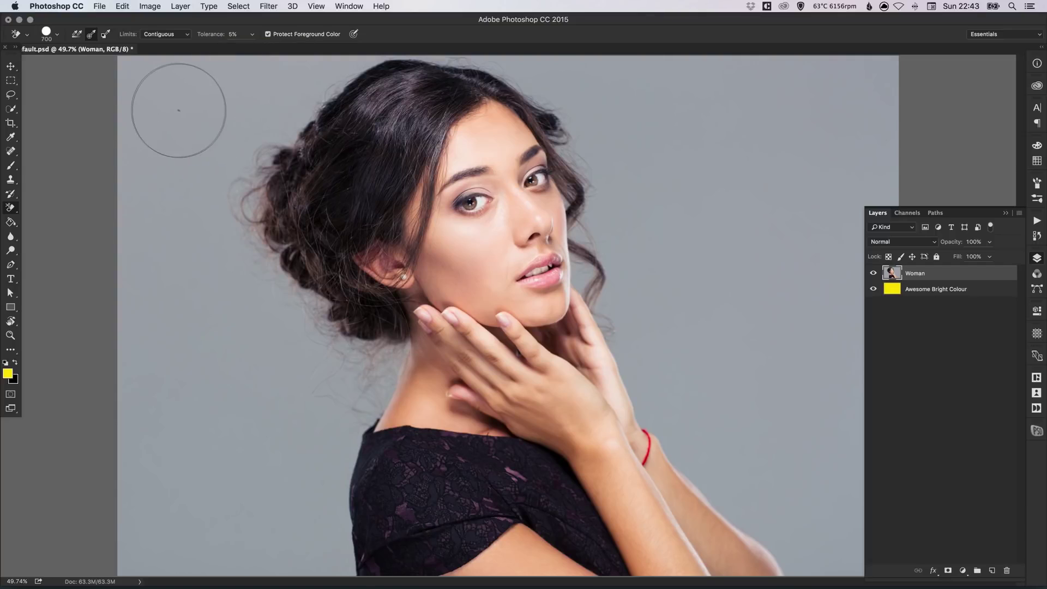
left_click(188, 107)
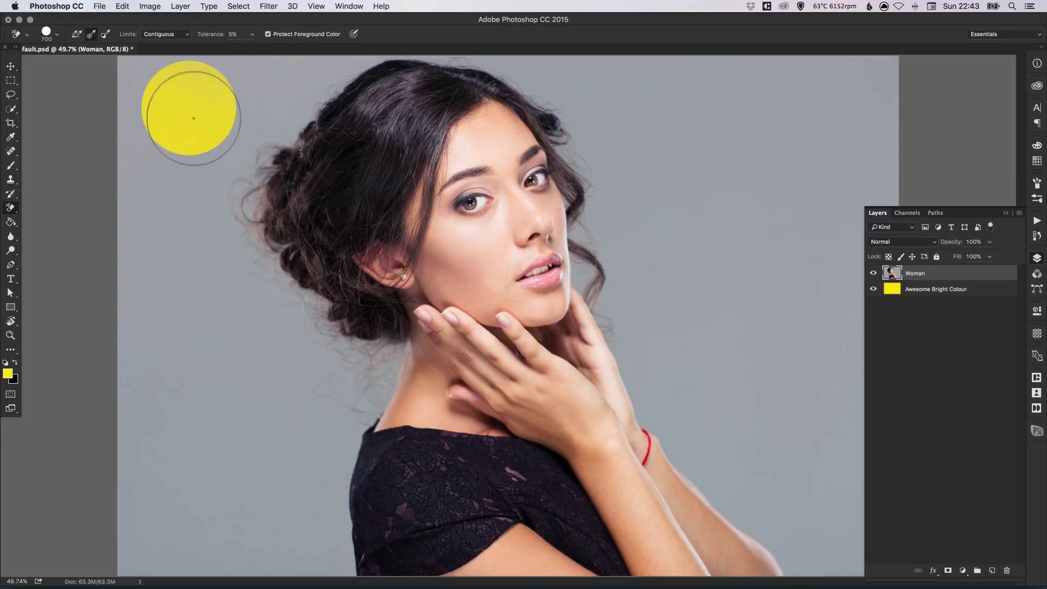
left_click(194, 169)
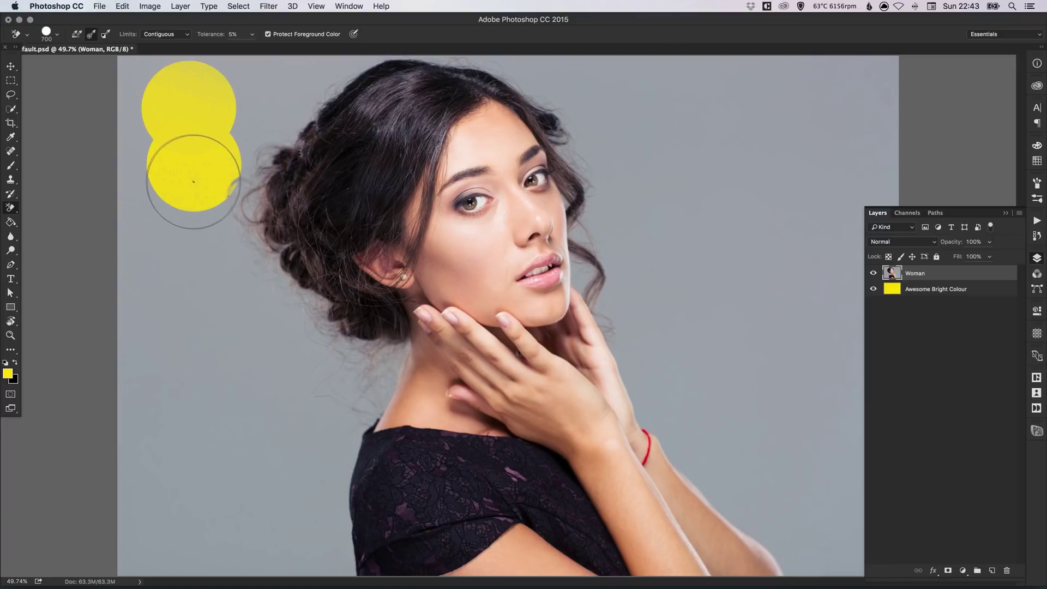
left_click(213, 224)
left_click(273, 140)
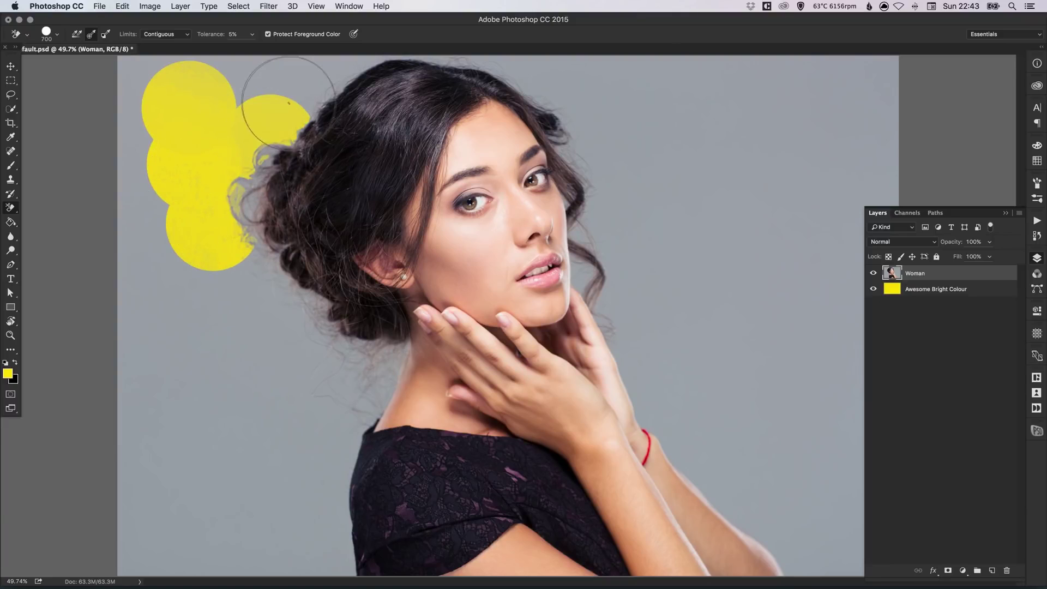
left_click(307, 77)
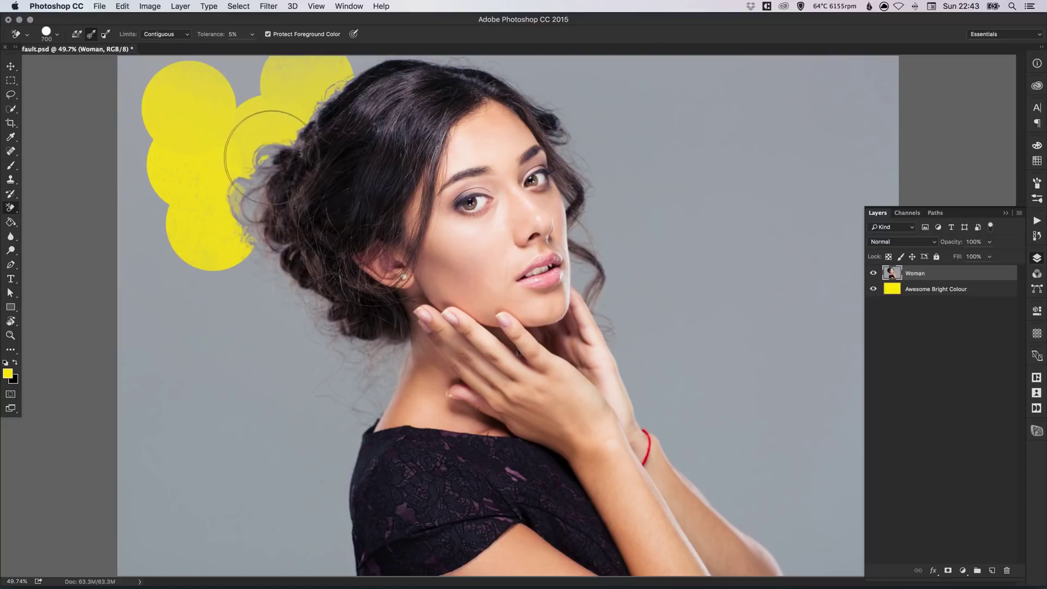
left_click(261, 259)
left_click(244, 216)
left_click(290, 299)
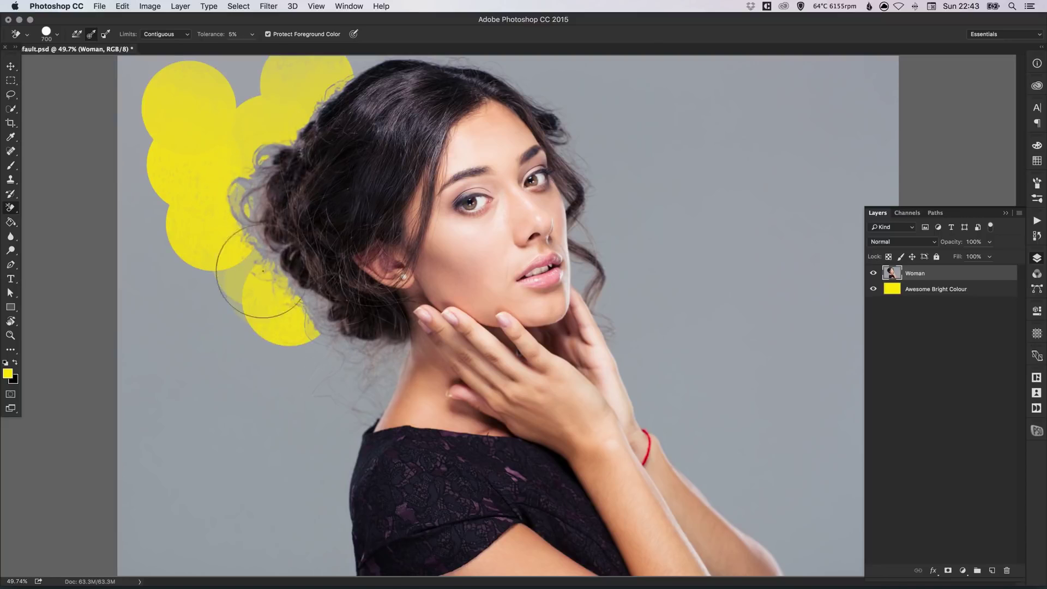
left_click(331, 360)
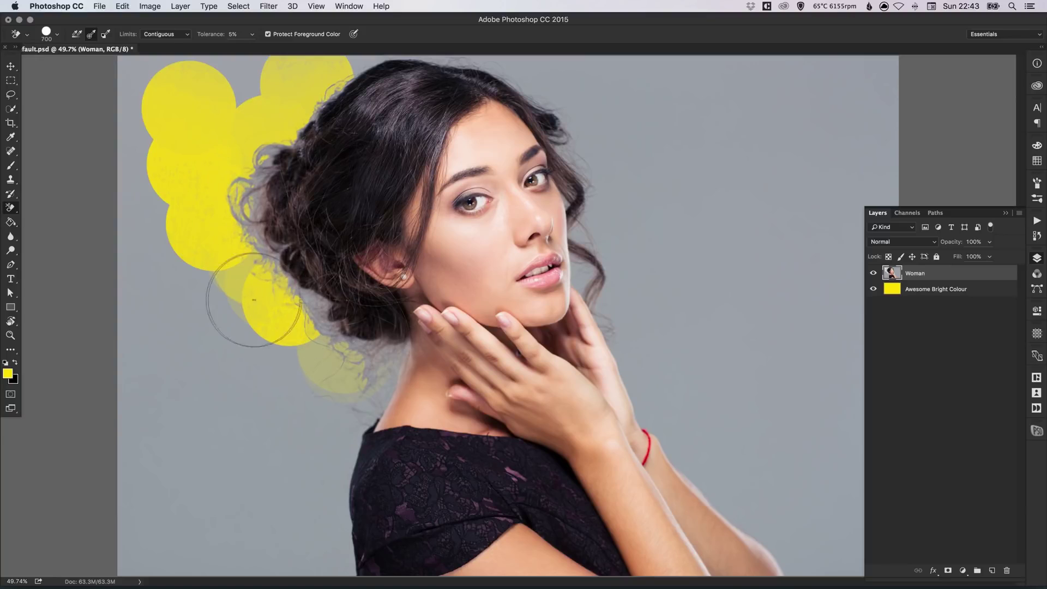
key("F12")
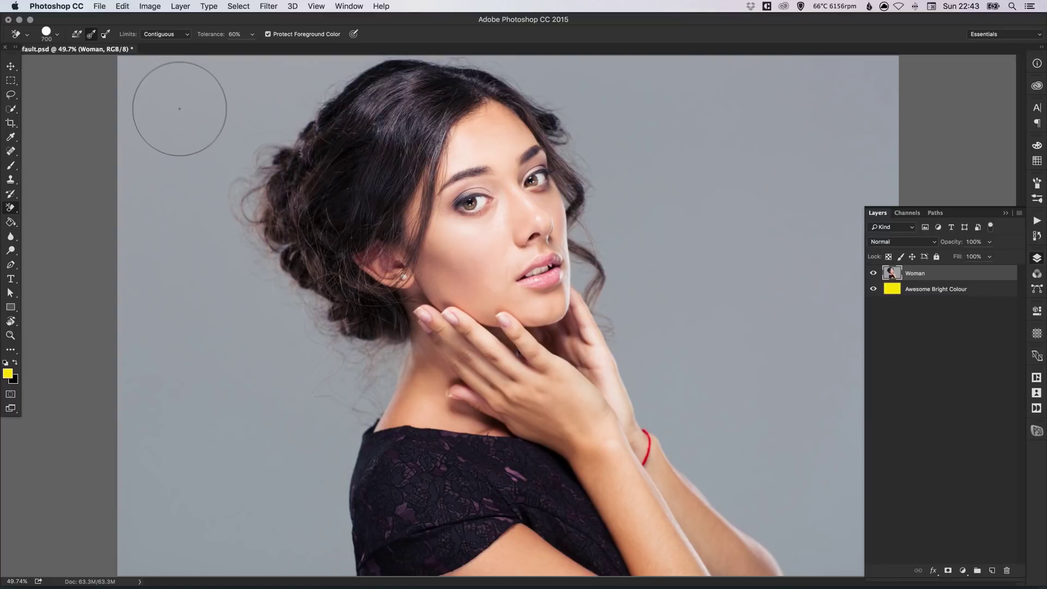
- Try erasing the backdrop around the hair and shoulder at 60% tolerance, and undo the erasing
mouse_move(178, 109)
left_mouse_down()
mouse_move(170, 191)
mouse_move(179, 159)
mouse_move(279, 92)
mouse_move(279, 167)
mouse_move(294, 146)
mouse_move(274, 185)
mouse_move(290, 258)
mouse_move(301, 299)
mouse_move(359, 332)
mouse_move(373, 514)
mouse_move(376, 449)
mouse_move(414, 318)
mouse_move(385, 402)
mouse_move(394, 267)
mouse_move(379, 344)
mouse_move(331, 185)
left_mouse_up()
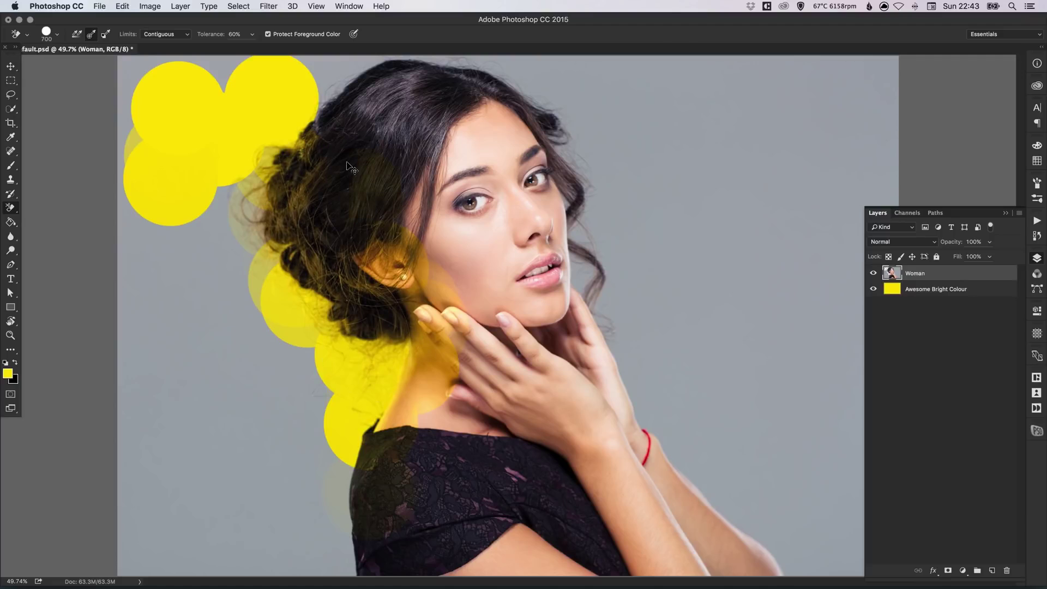
key("super+z")
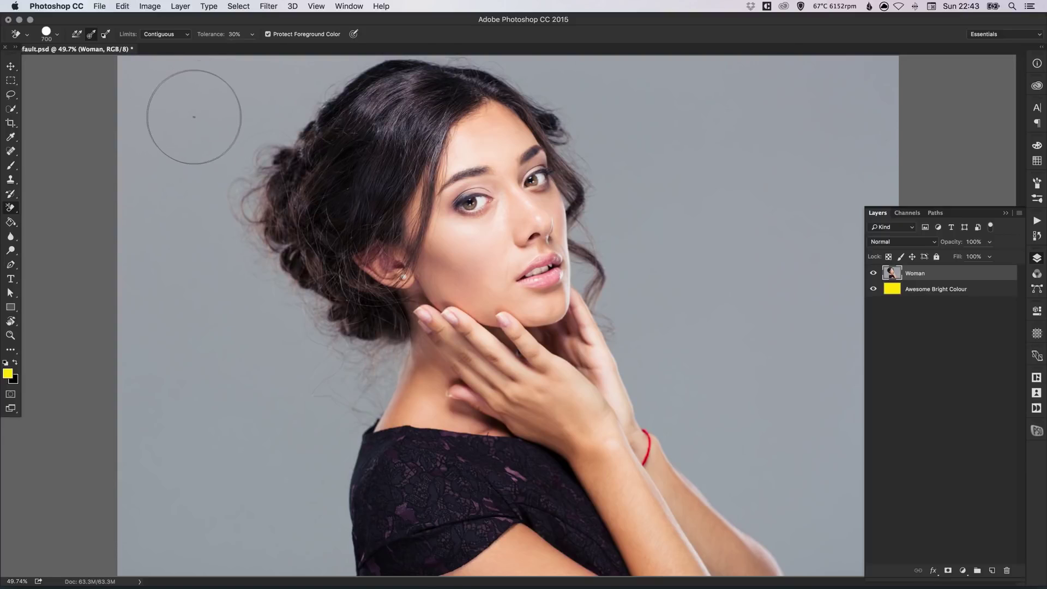
- Erase the grey backdrop all around the woman with the Background Eraser at 30% tolerance
mouse_move(193, 113)
left_mouse_down()
mouse_move(146, 97)
mouse_move(135, 208)
mouse_move(207, 87)
mouse_move(273, 115)
mouse_move(298, 87)
mouse_move(344, 68)
mouse_move(304, 47)
mouse_move(269, 58)
mouse_move(281, 51)
mouse_move(251, 139)
mouse_move(256, 256)
mouse_move(311, 338)
mouse_move(360, 355)
mouse_move(317, 545)
mouse_move(262, 439)
mouse_move(280, 444)
mouse_move(199, 175)
mouse_move(134, 452)
left_mouse_up()
left_click_drag(148, 522, 191, 363)
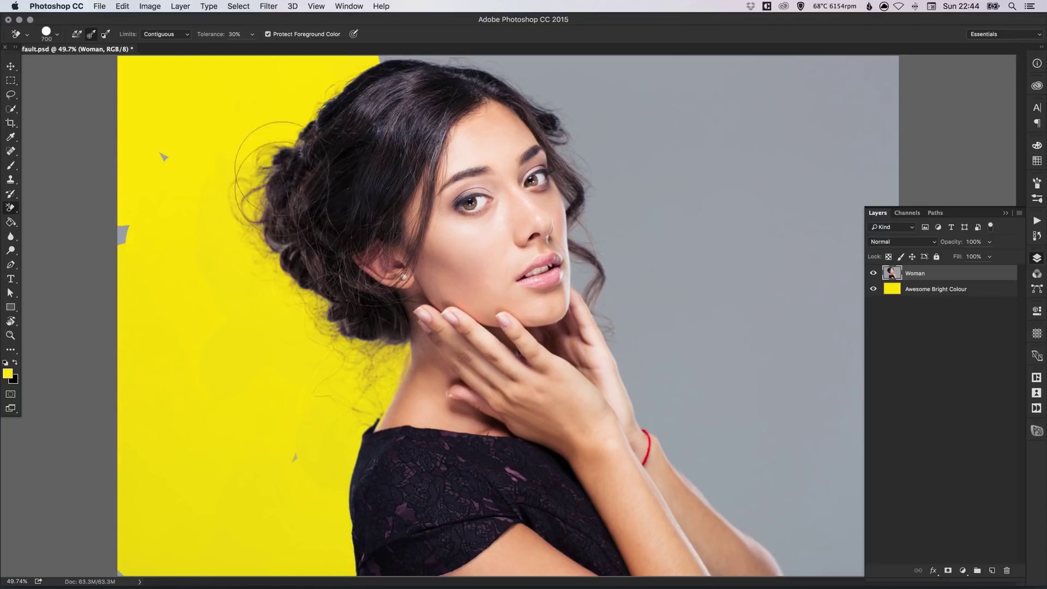
mouse_move(387, 52)
left_mouse_down()
mouse_move(524, 65)
mouse_move(578, 93)
mouse_move(613, 400)
mouse_move(700, 532)
mouse_move(714, 433)
mouse_move(679, 384)
mouse_move(637, 396)
mouse_move(608, 234)
mouse_move(611, 125)
mouse_move(469, 18)
left_mouse_up()
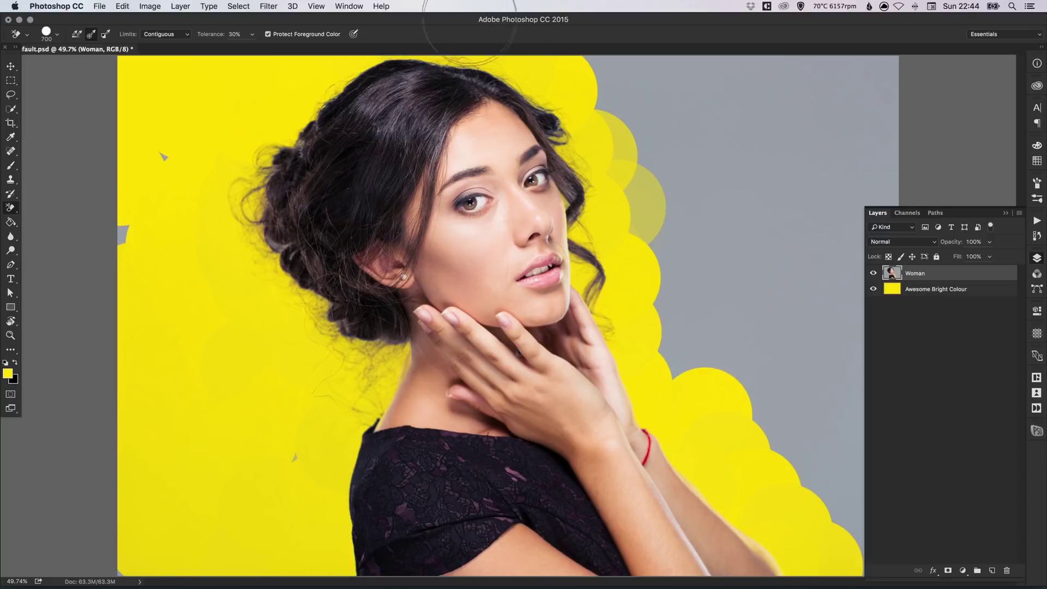
mouse_move(597, 48)
left_mouse_down()
mouse_move(659, 212)
mouse_move(665, 349)
mouse_move(668, 82)
mouse_move(646, 134)
mouse_move(654, 89)
mouse_move(702, 82)
mouse_move(743, 158)
mouse_move(757, 339)
mouse_move(795, 433)
mouse_move(772, 109)
mouse_move(760, 213)
mouse_move(654, 166)
mouse_move(771, 455)
mouse_move(856, 493)
mouse_move(878, 142)
mouse_move(828, 358)
left_mouse_up()
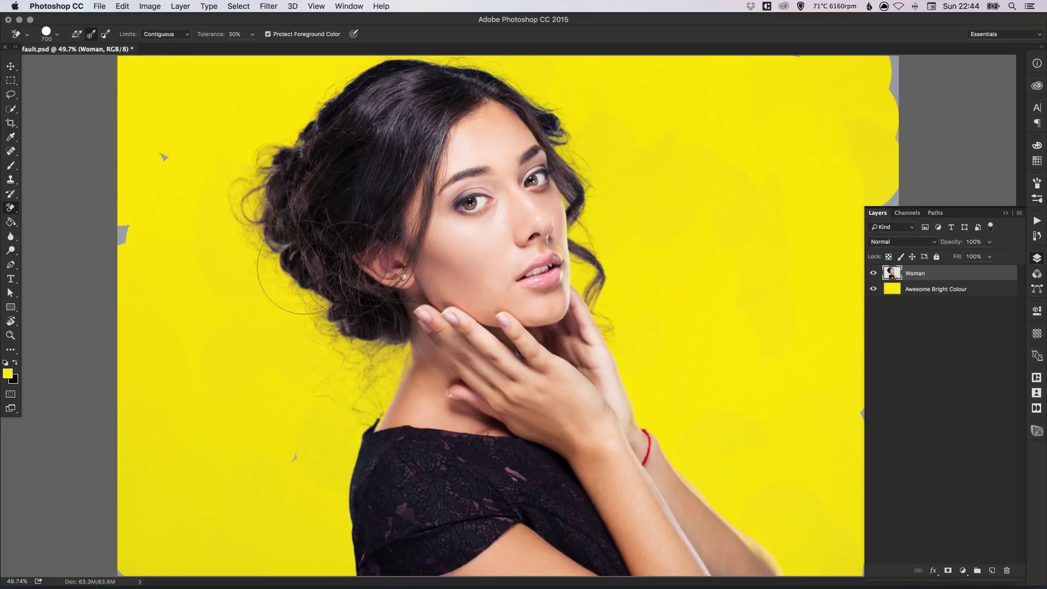
- Erase the leftover grey patches in the backdrop and along the image edges with the regular Eraser, enlarging its brush to 800
right_click(11, 209)
left_click(63, 206)
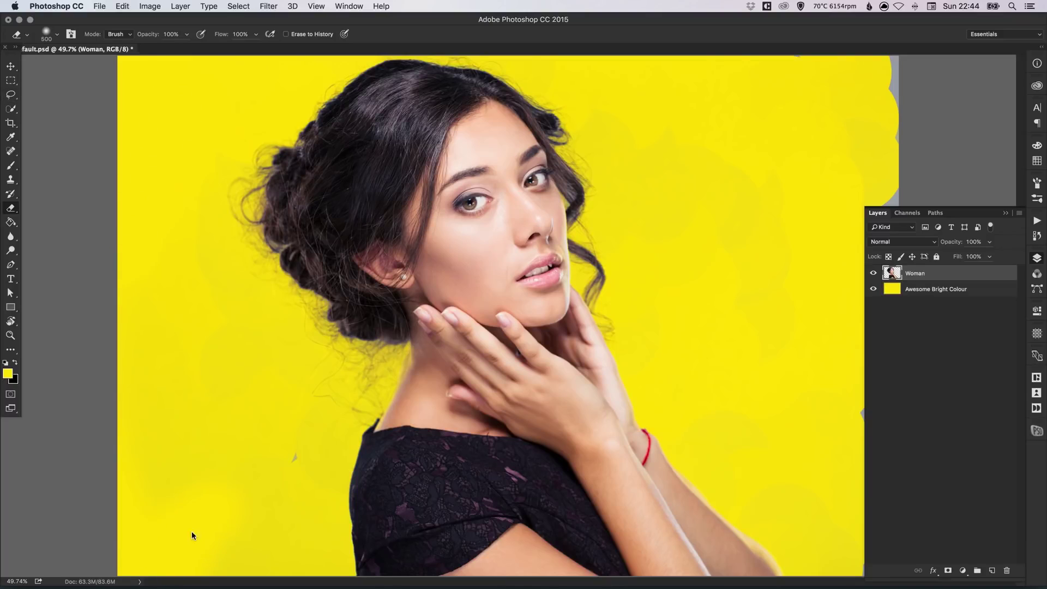
key("bracketright")
key("bracketright")
key("bracketright")
key("bracketright")
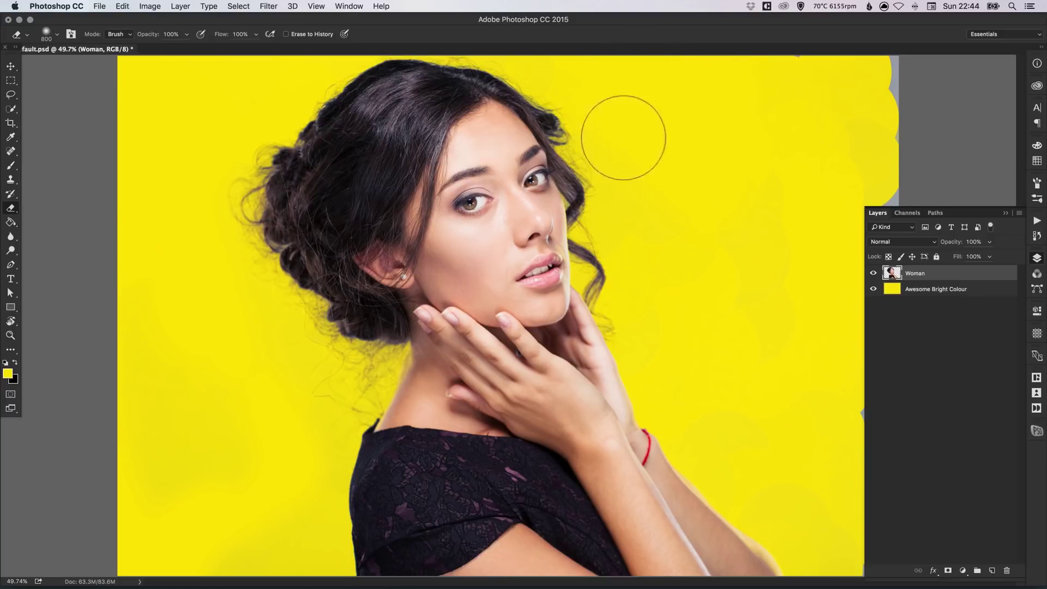
mouse_move(731, 99)
left_mouse_down()
mouse_move(834, 61)
mouse_move(877, 114)
mouse_move(888, 180)
left_mouse_up()
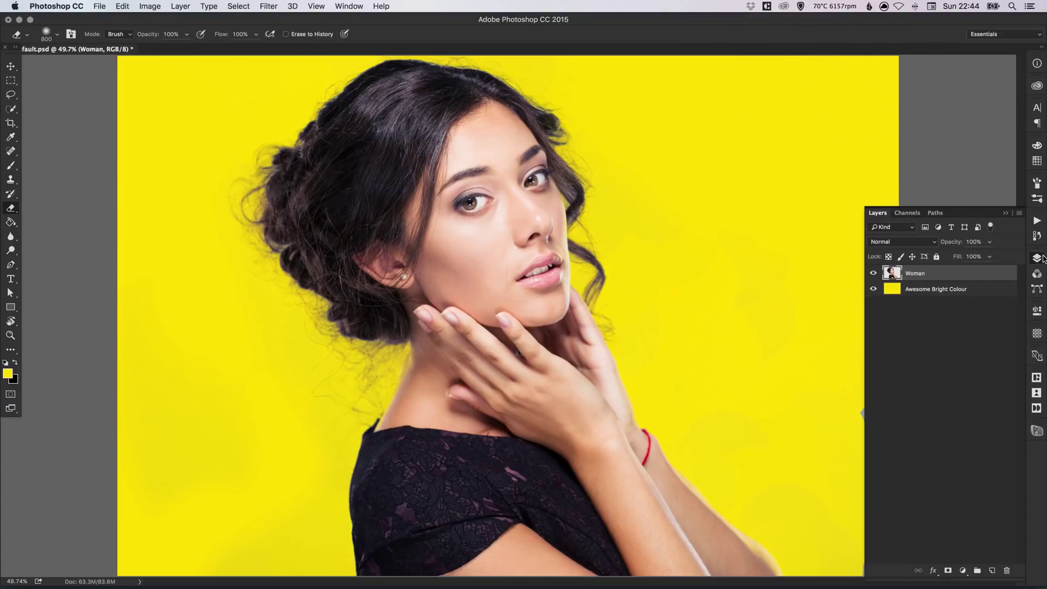
left_click(1038, 259)
mouse_move(864, 233)
left_mouse_down()
mouse_move(876, 540)
mouse_move(870, 502)
left_mouse_up()
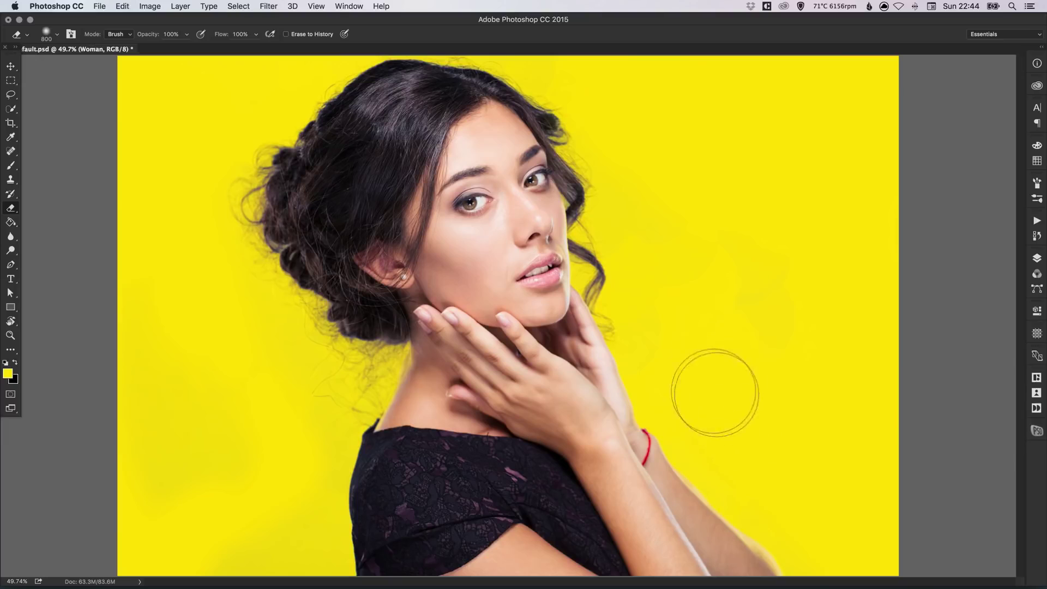
- Examine the woman's cut-out edges at 100% zoom, especially the fine hair strands and hands against the yellow background
key("v")
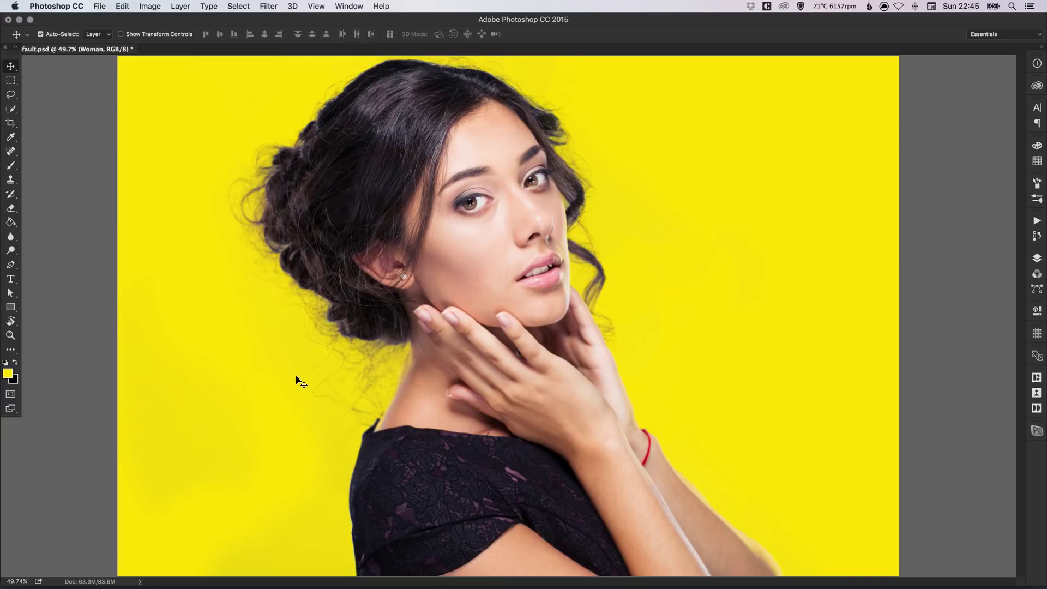
key("super+plus")
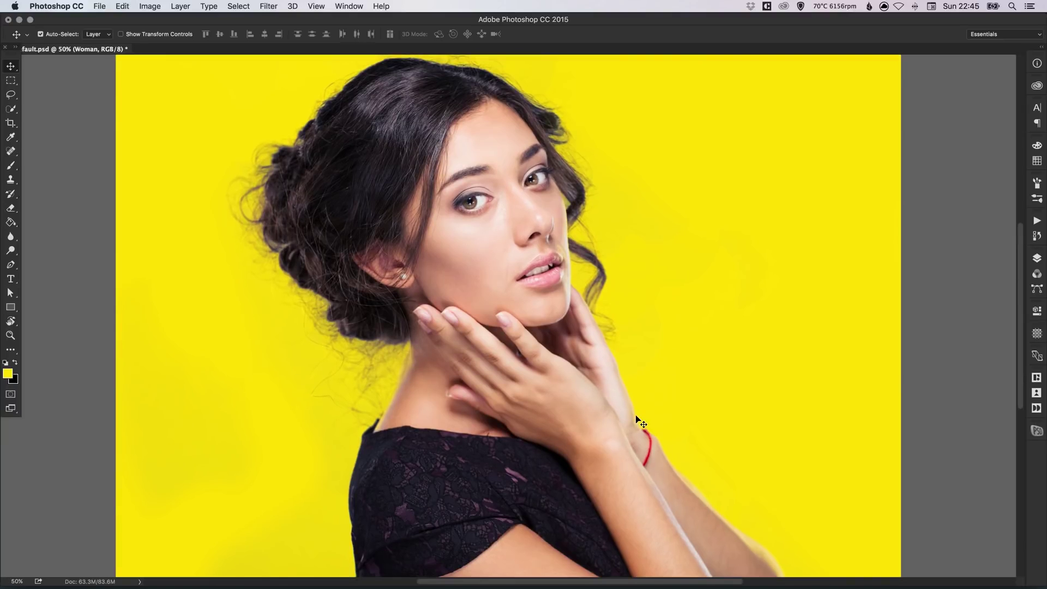
key("super+plus")
key("super+plus")
left_click_drag(663, 384, 470, 148)
left_click_drag(565, 347, 704, 369)
mouse_move(382, 90)
left_mouse_down()
mouse_move(391, 249)
mouse_move(578, 354)
left_mouse_up()
left_click_drag(450, 240, 418, 377)
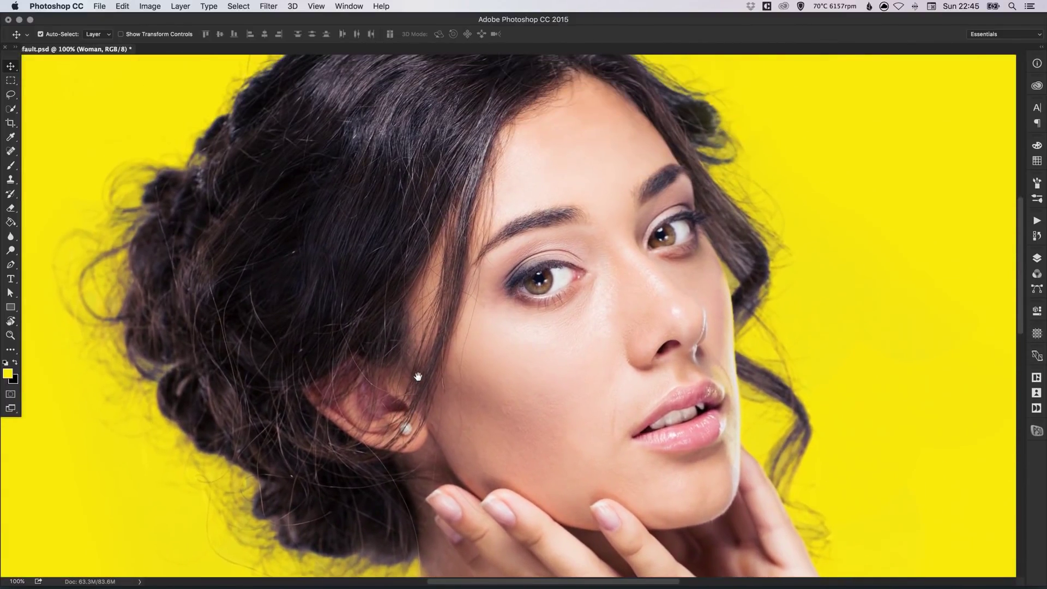
left_click_drag(475, 277, 373, 376)
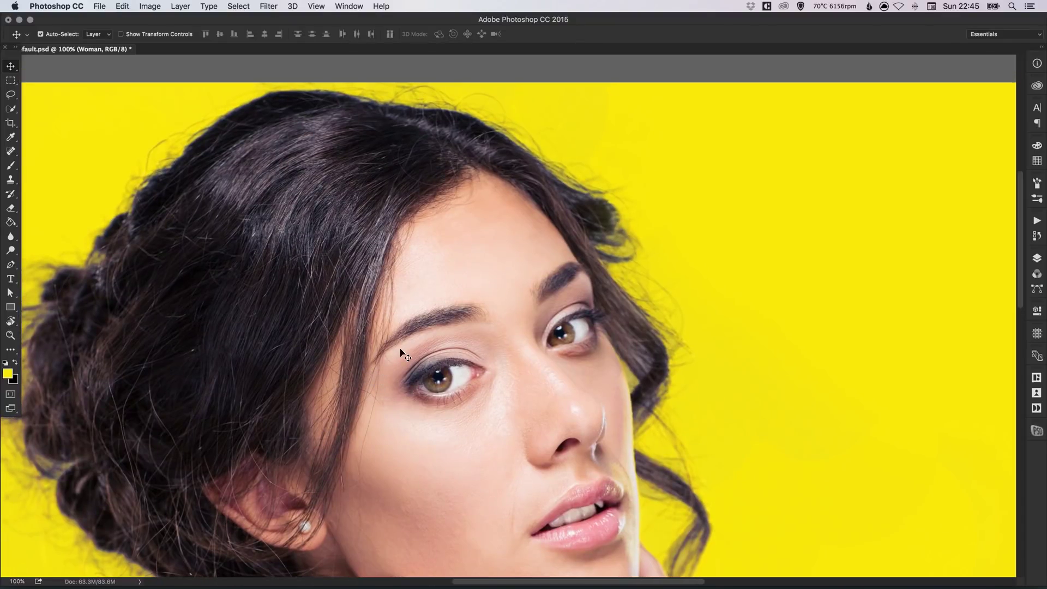
key("super+0")
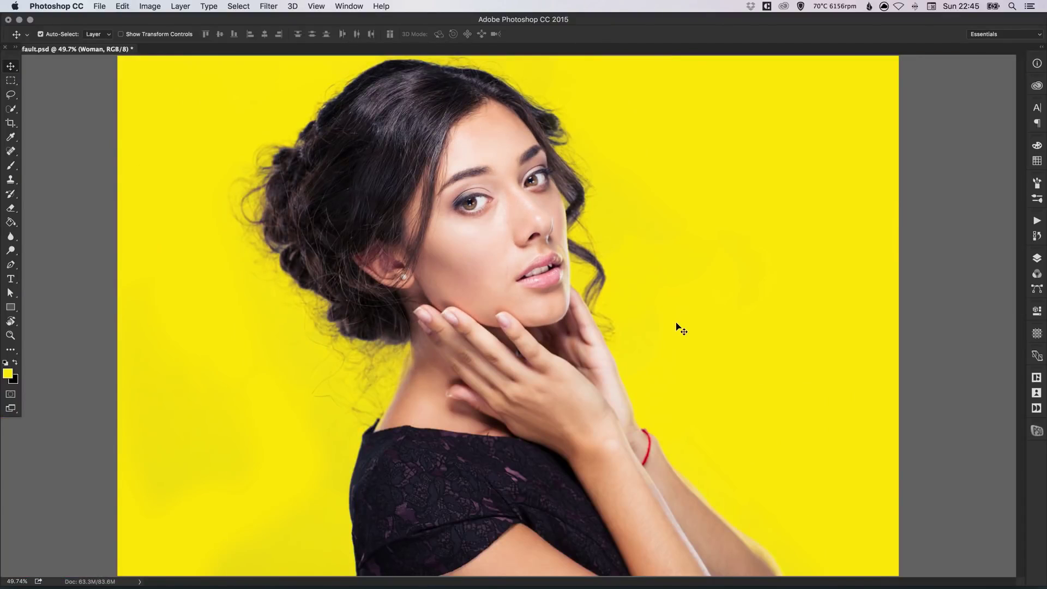
- Try recolouring the Awesome Bright Colour layer with Hue/Saturation at hue +155 and lightness +8, and cancel the adjustment
left_click(1037, 260)
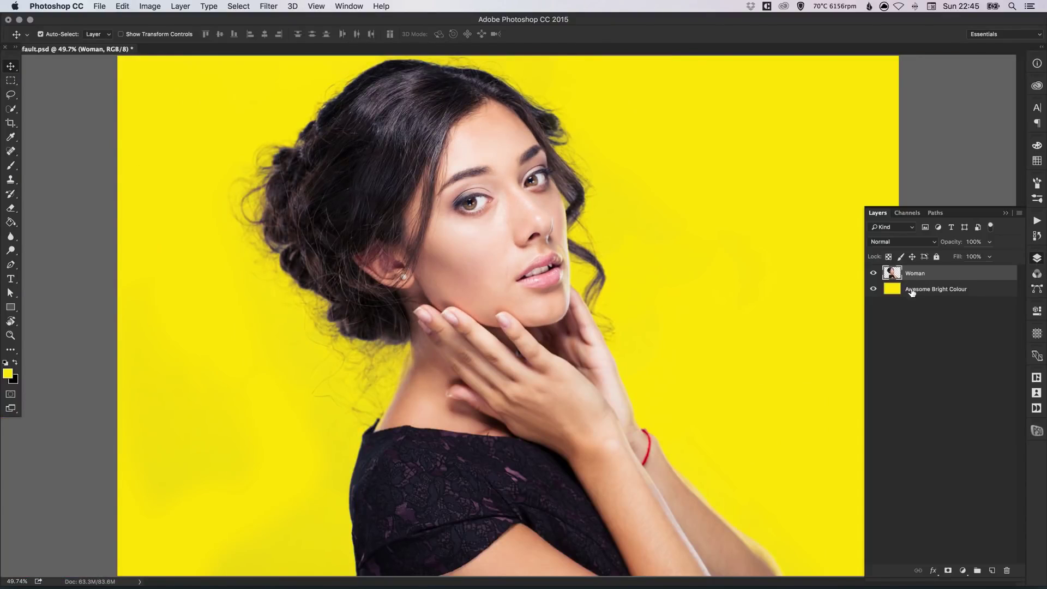
left_click(925, 293)
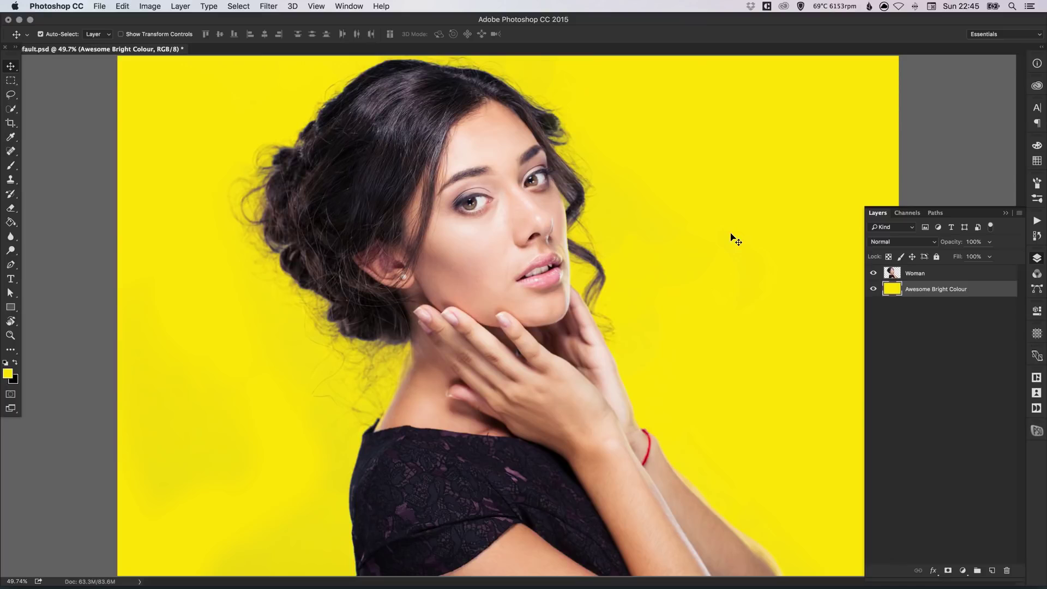
key("super+u")
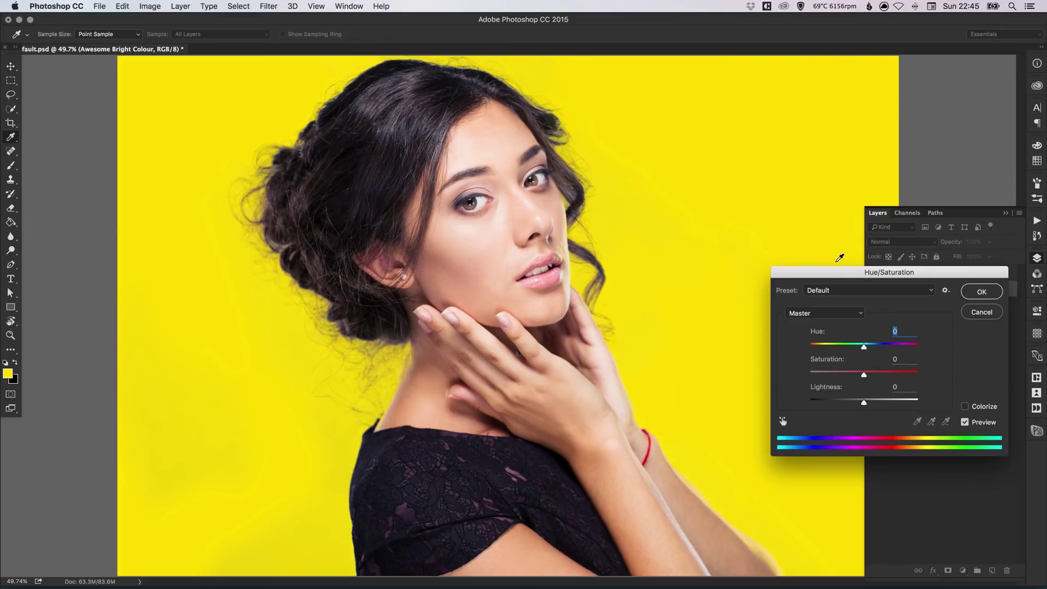
left_click_drag(908, 275, 899, 352)
left_click_drag(849, 425, 904, 424)
mouse_move(855, 479)
left_mouse_down()
mouse_move(923, 479)
mouse_move(764, 487)
mouse_move(860, 482)
left_mouse_up()
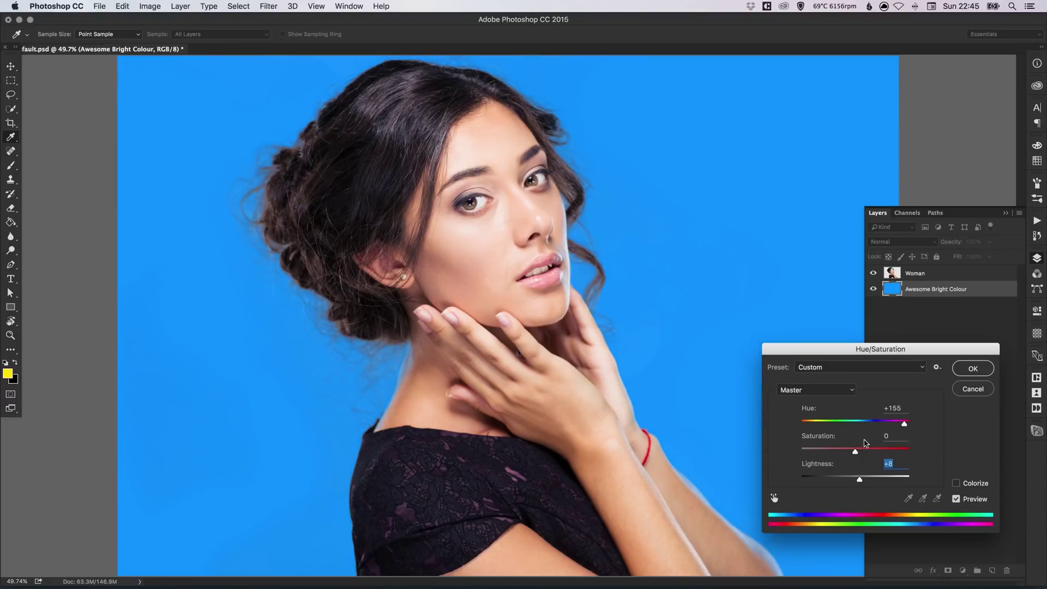
left_click(973, 388)
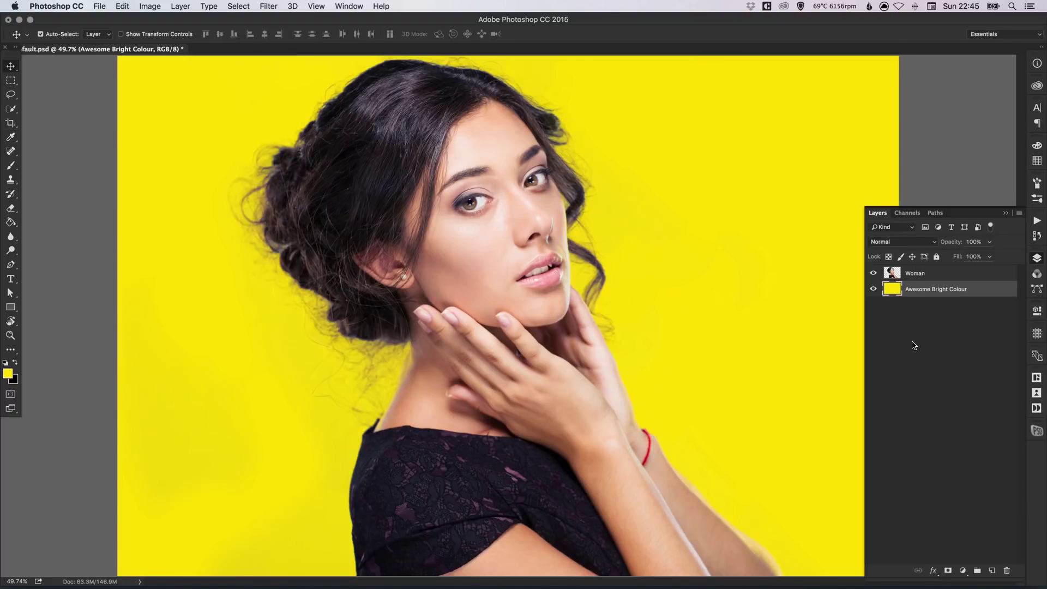
- Hide the Awesome Bright Colour layer to leave the woman on transparency, and collapse the layer list
left_click(874, 289)
left_click(1036, 259)
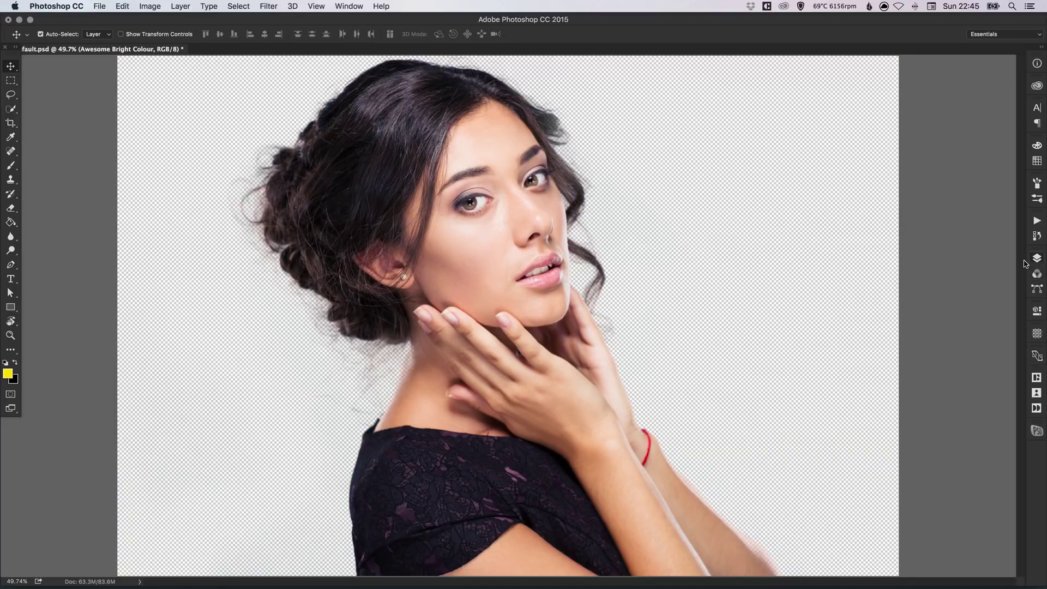